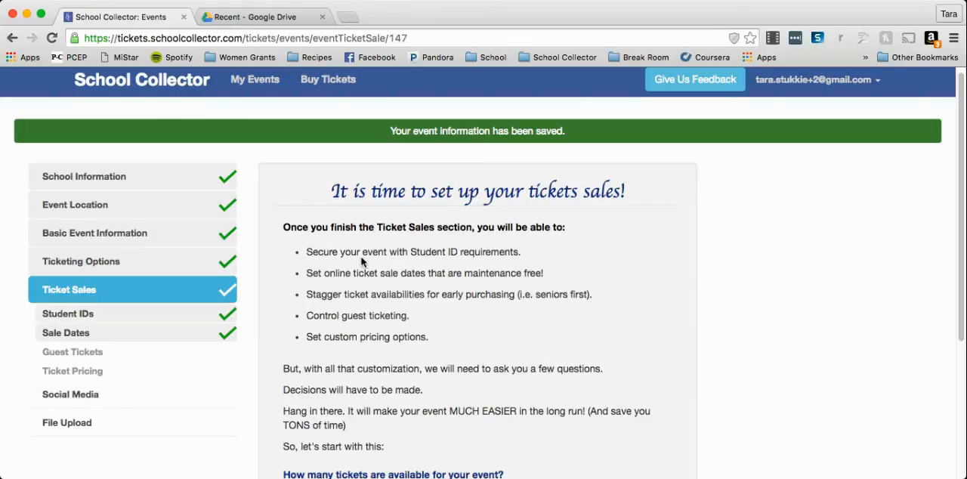
Set the total number of tickets available for the event to 1000.
scroll(403, 287, down, 1)
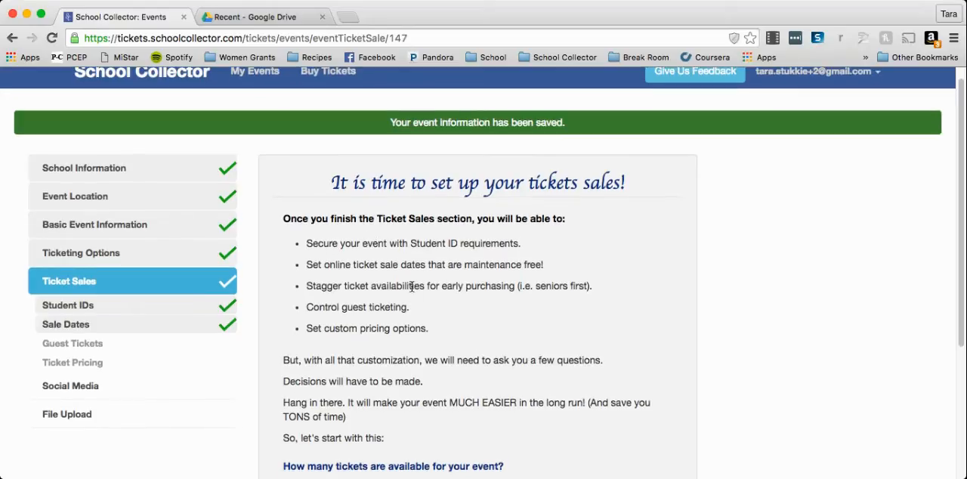
scroll(409, 287, down, 5)
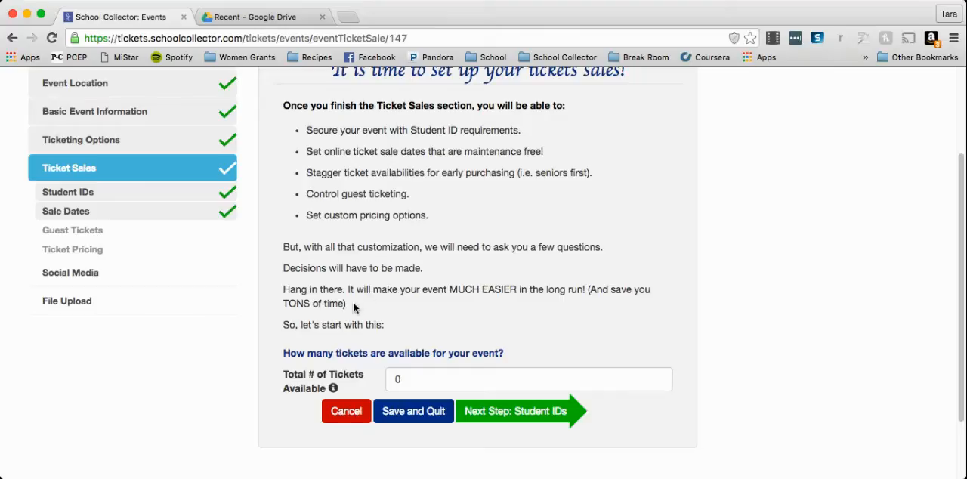
scroll(369, 315, down, 1)
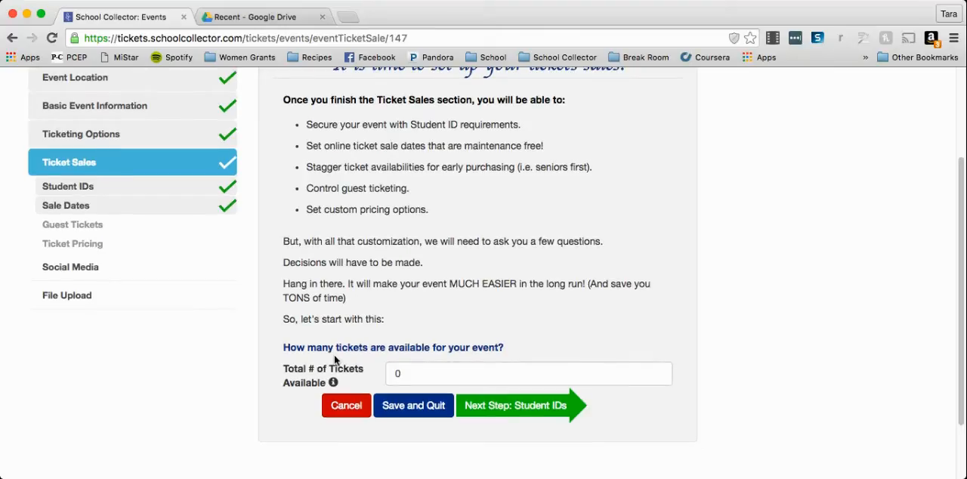
scroll(295, 378, down, 1)
scroll(292, 385, down, 1)
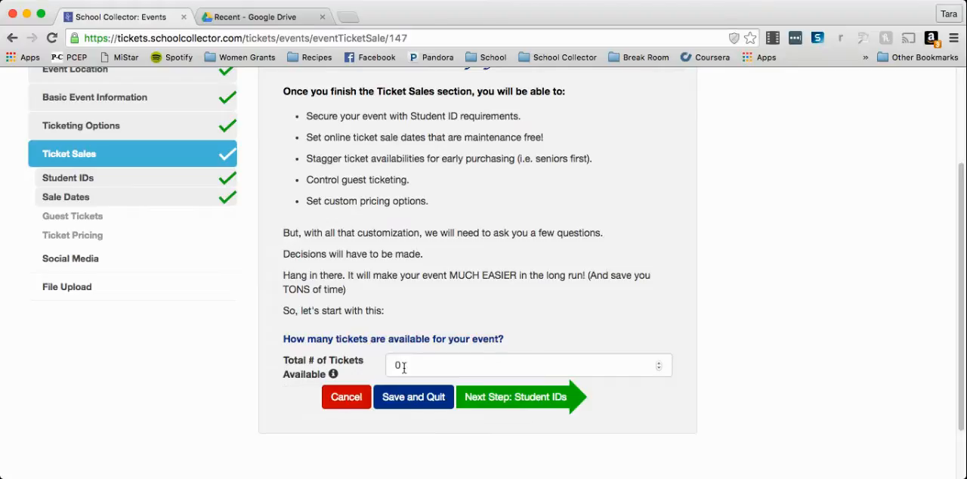
drag(404, 368, 388, 368)
text(1000)
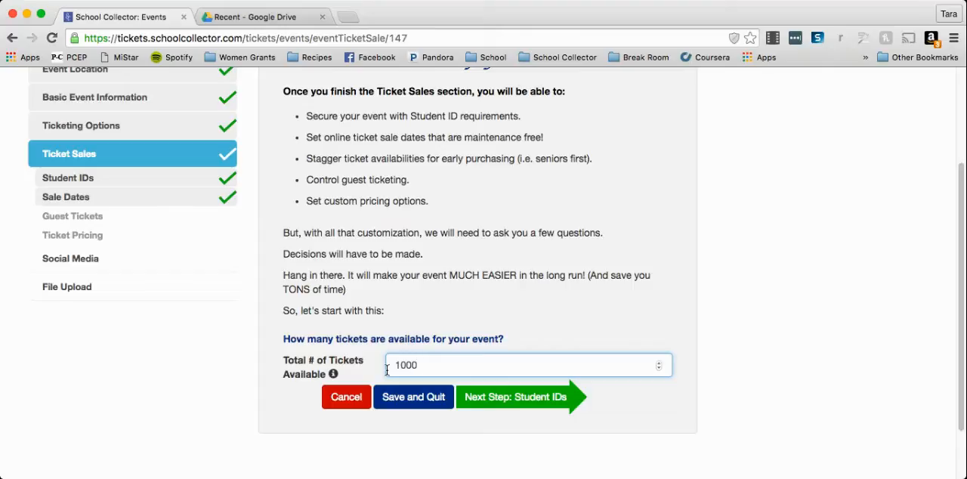
Set the total number of available tickets to 0 and continue to the Student IDs section.
mouse_move(333, 374)
drag(422, 364, 392, 361)
text(0)
click(481, 402)
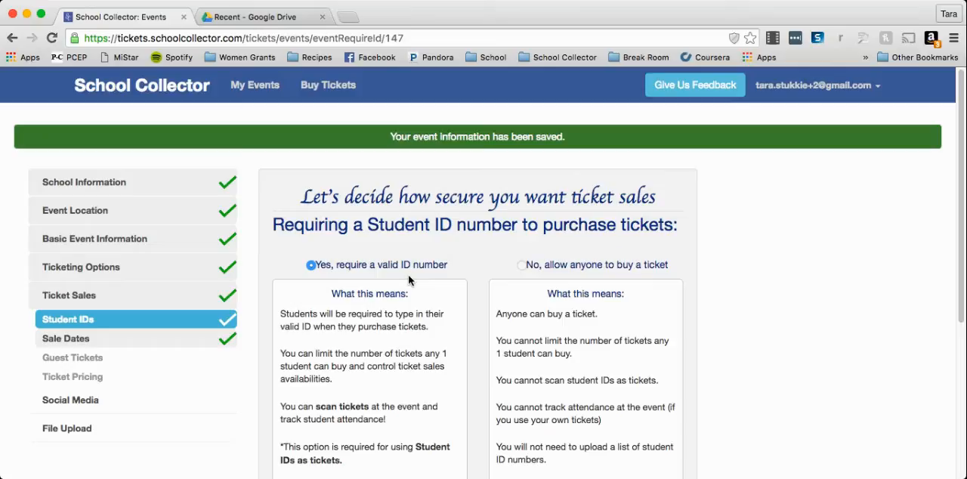
Keep the requirement of a valid student ID number for ticket purchases and continue to the sale dates.
scroll(412, 275, down, 3)
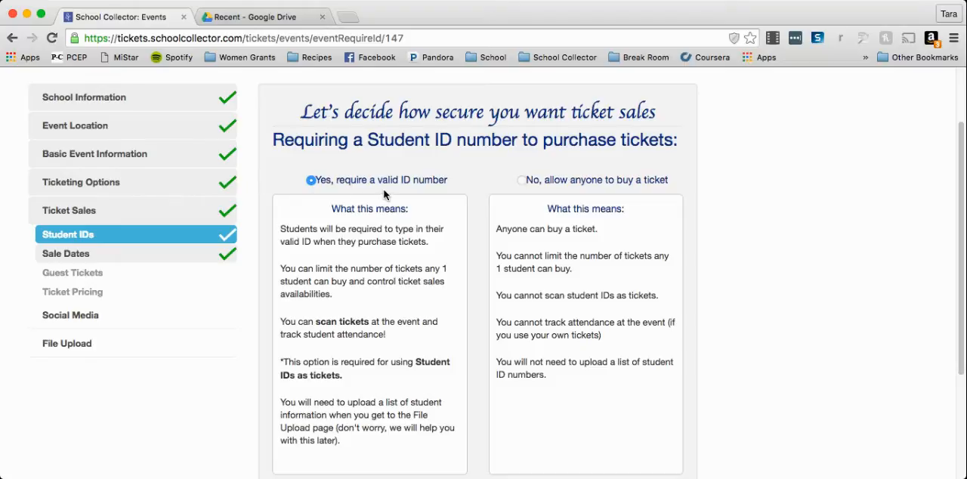
scroll(383, 197, down, 3)
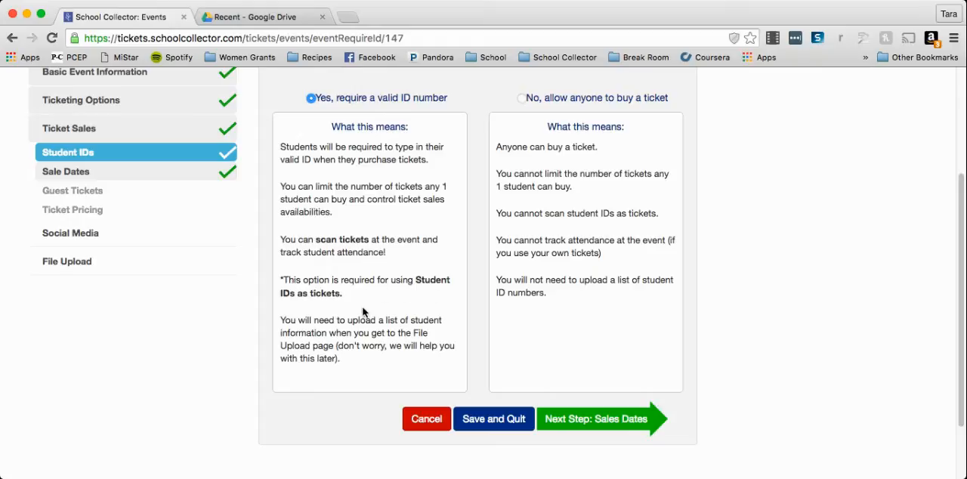
scroll(449, 306, down, 2)
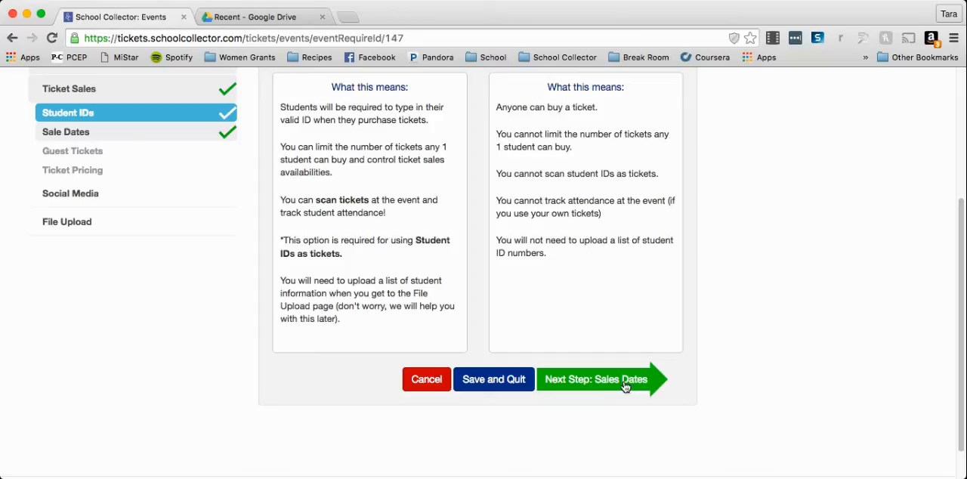
click(625, 386)
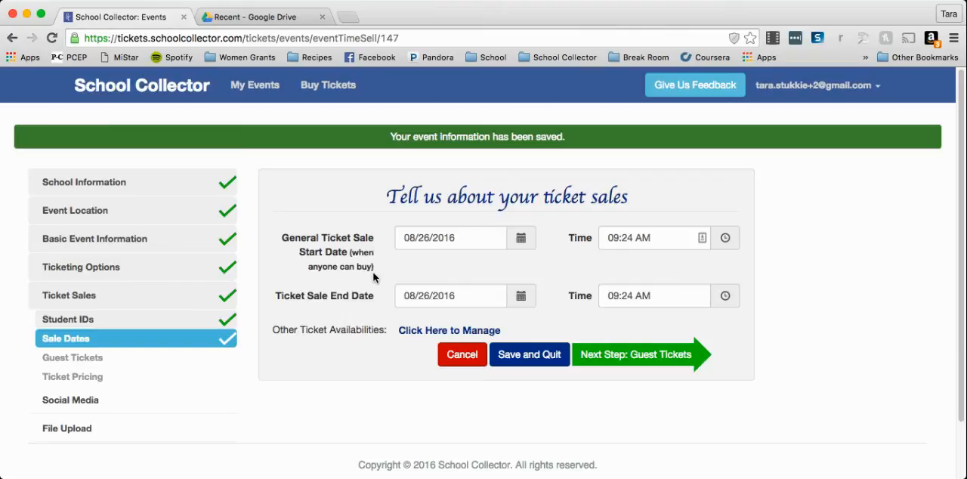
Set the general ticket sale start date to 08/27/2016 and the sale end date to 08/28/2016.
click(521, 240)
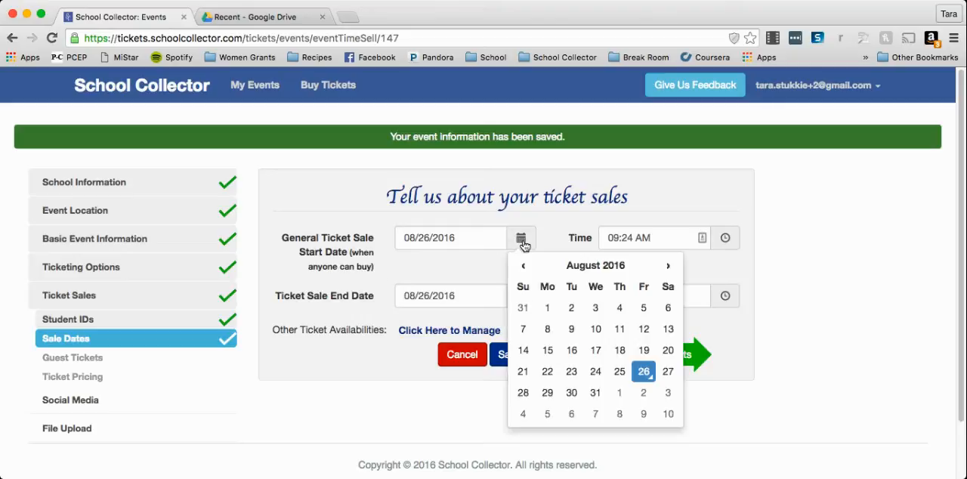
click(667, 371)
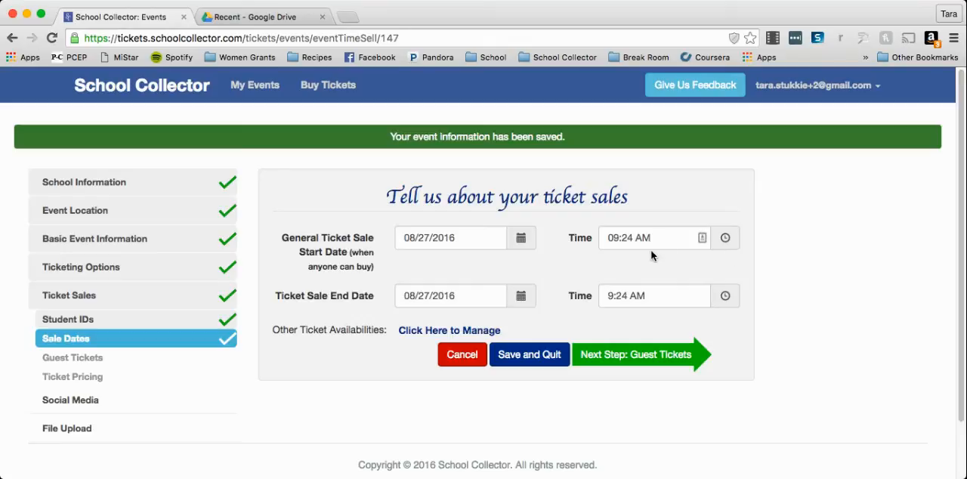
click(520, 295)
scroll(514, 317, down, 1)
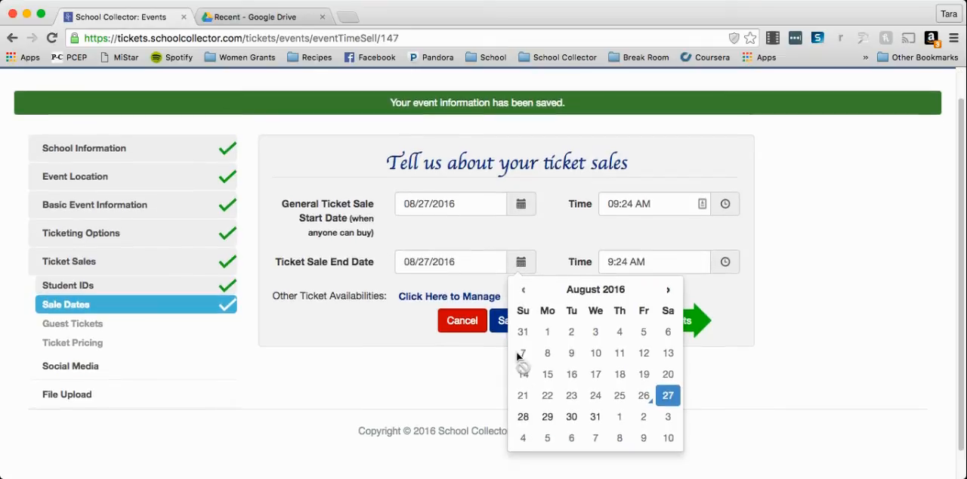
click(526, 412)
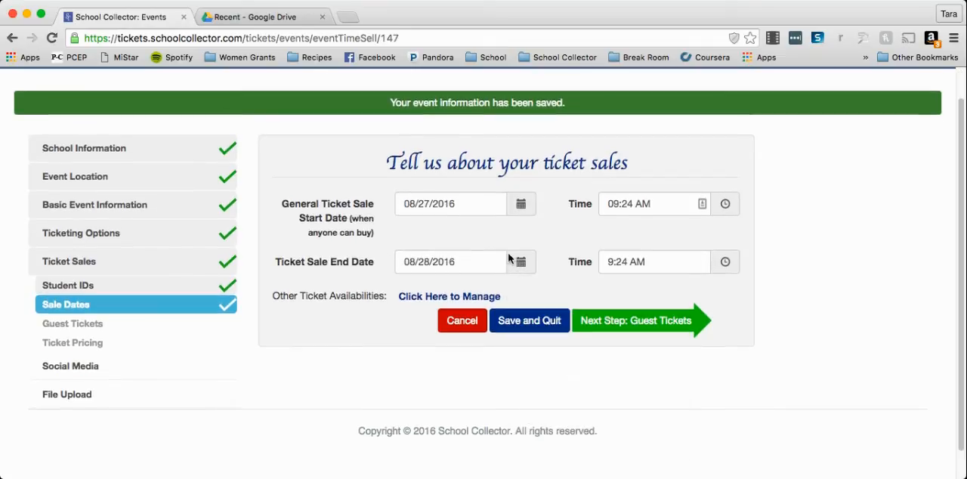
Check the other ticket availabilities option, dismiss its dialog and continue to the guest tickets section.
scroll(525, 240, down, 1)
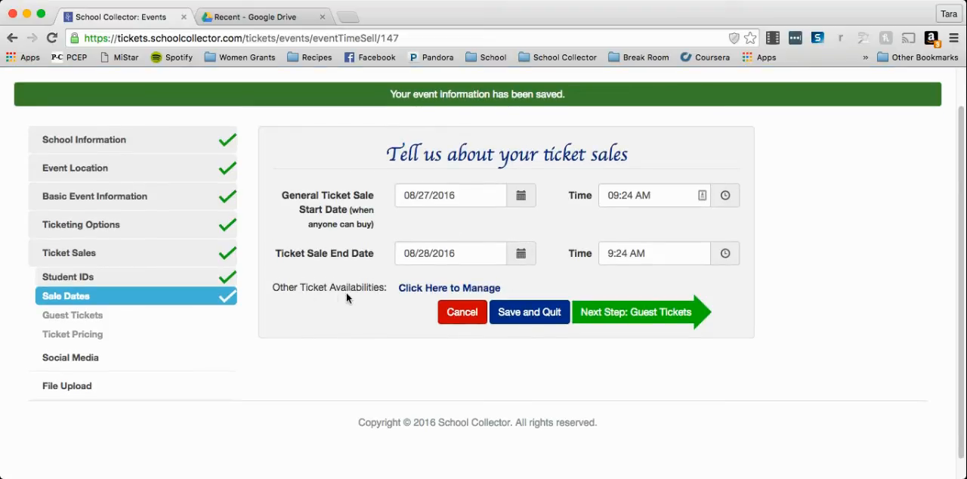
click(417, 290)
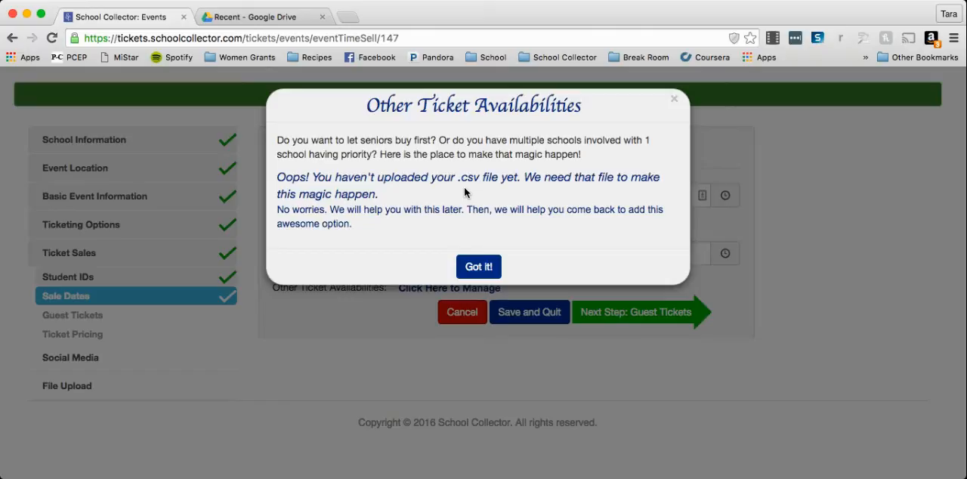
click(483, 266)
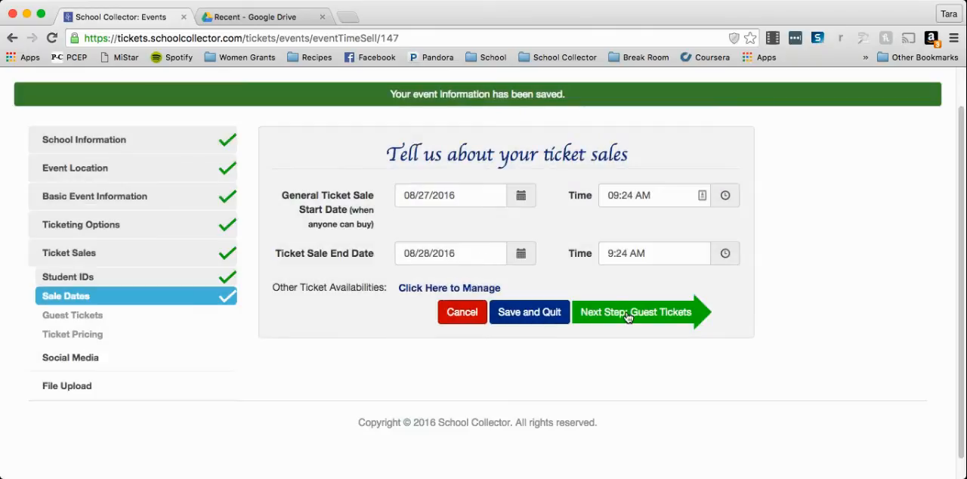
click(627, 316)
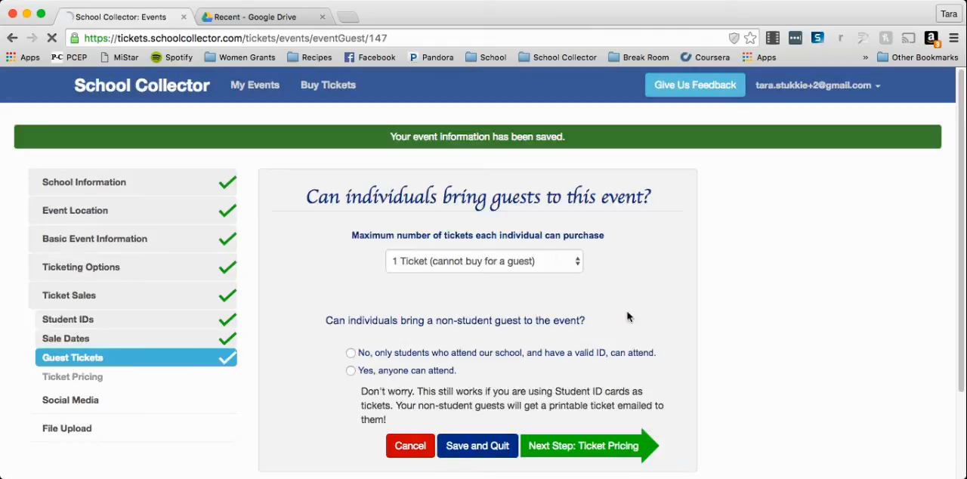
Allow 2 tickets per individual, let anyone attend as a non-student guest, and continue to ticket pricing.
scroll(296, 224, down, 1)
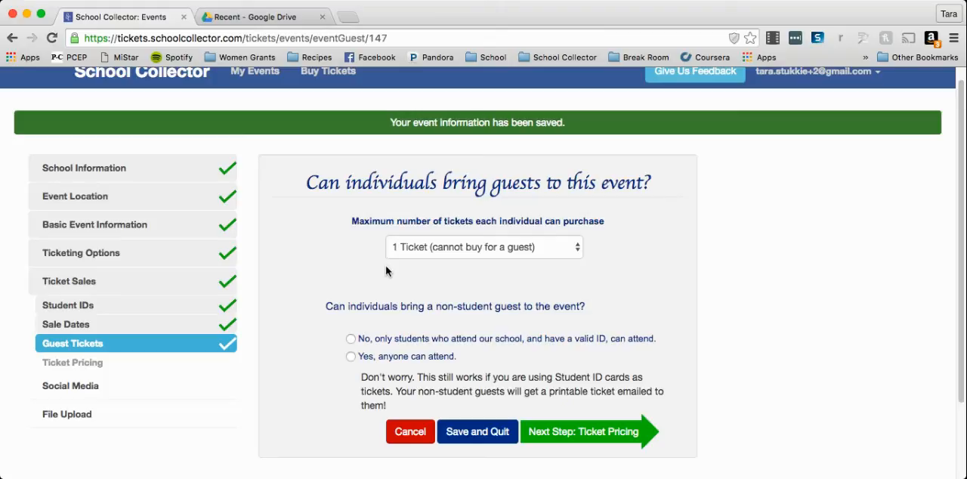
click(484, 247)
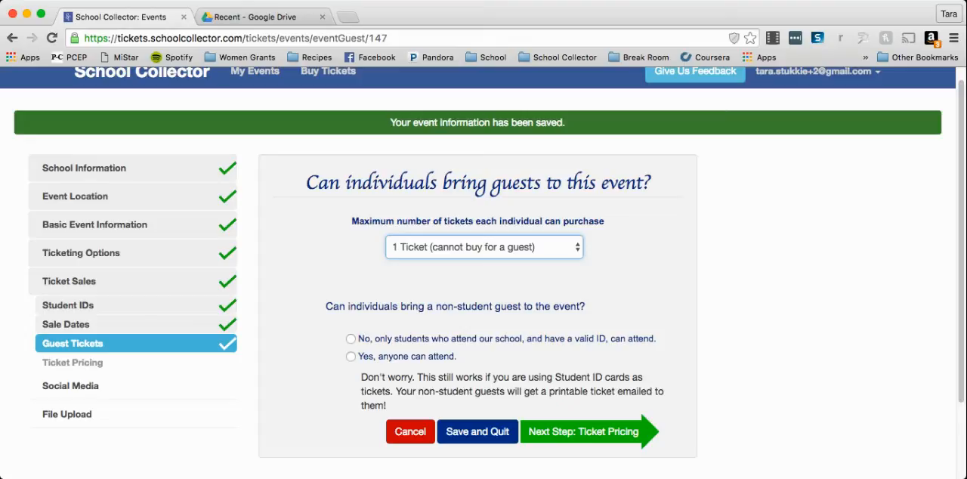
click(472, 264)
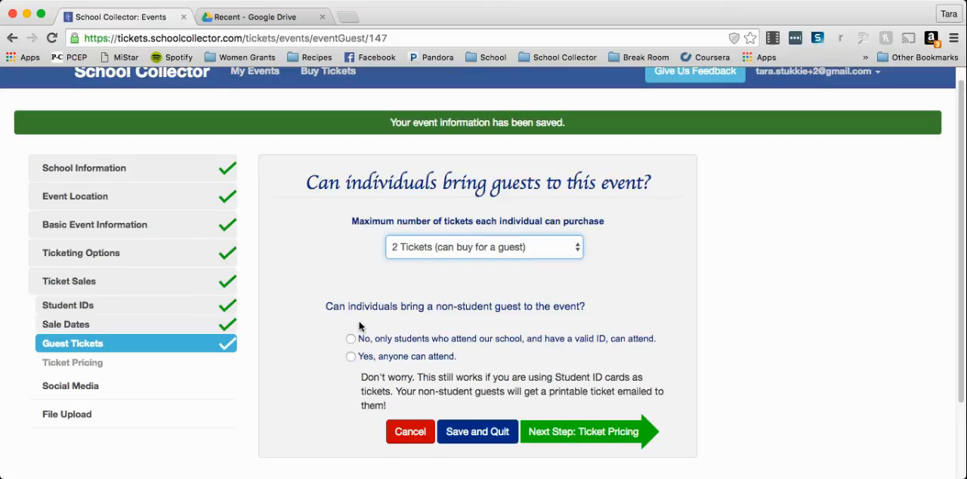
scroll(359, 326, down, 1)
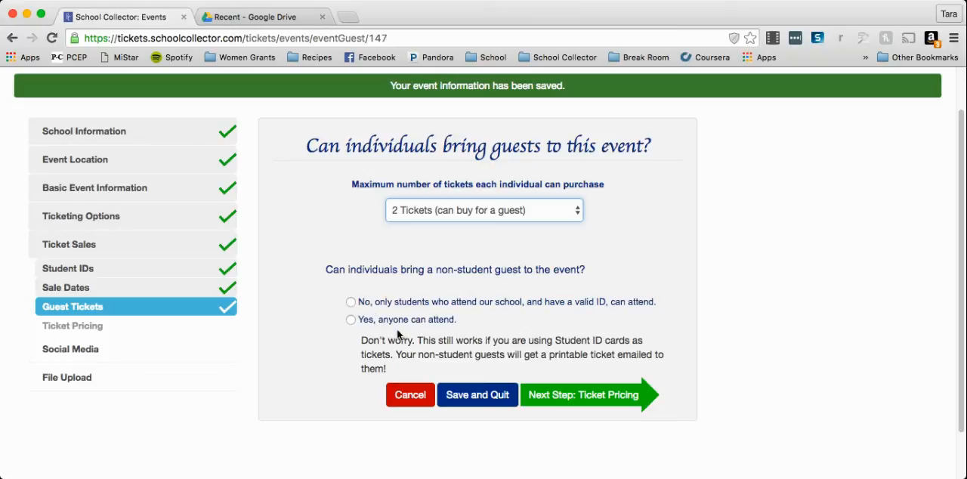
click(351, 320)
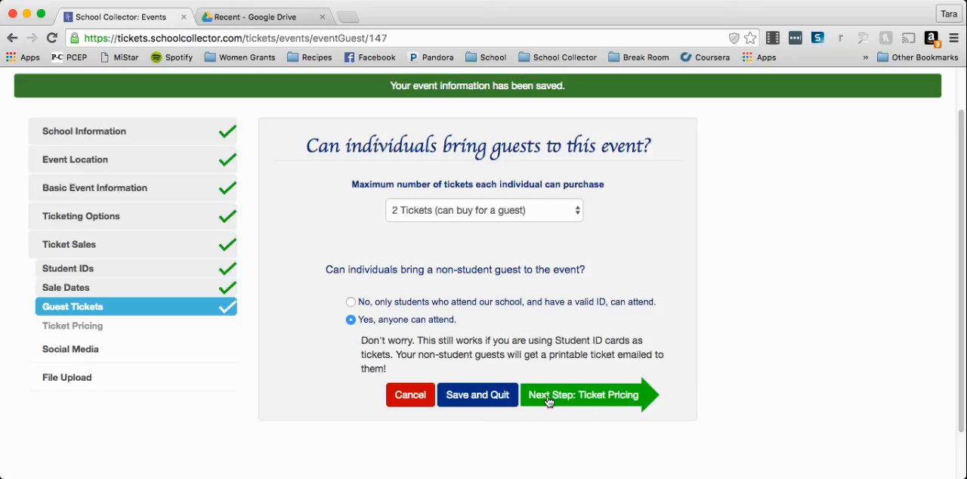
click(602, 402)
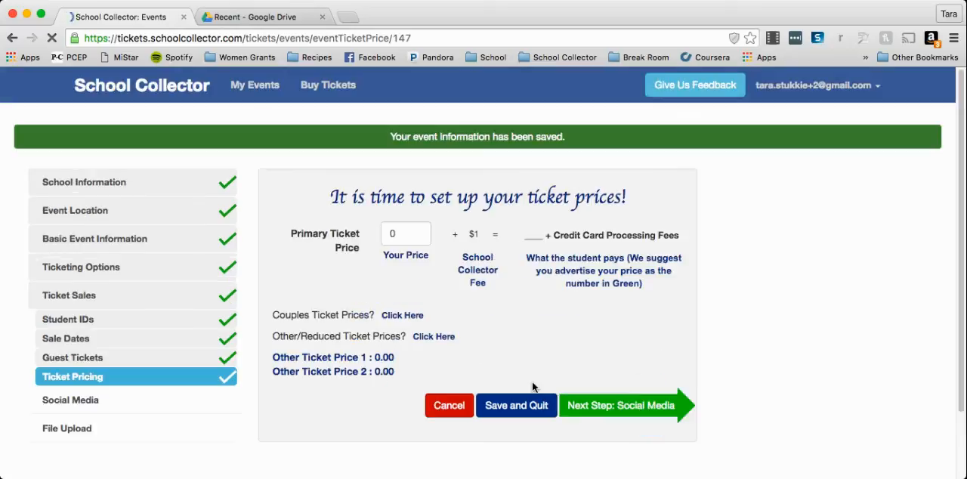
Set the primary ticket price to 10.
scroll(319, 344, down, 1)
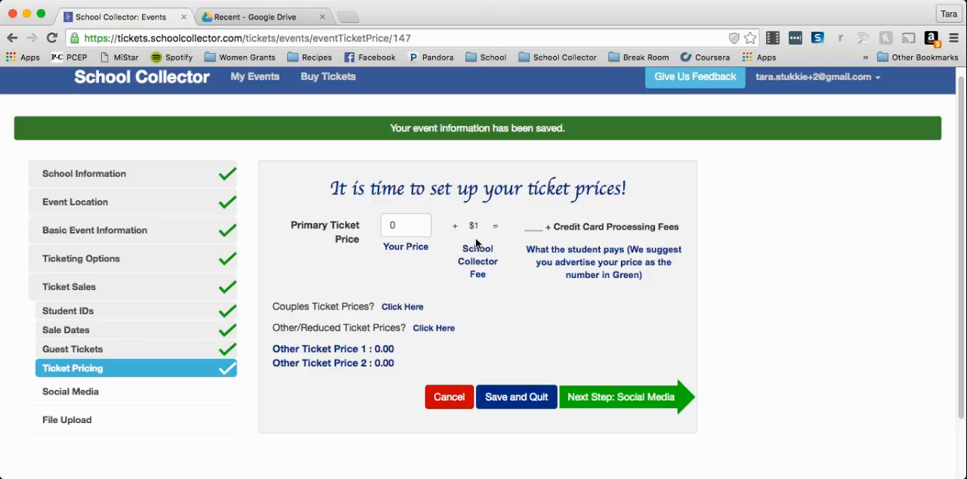
double_click(400, 226)
text(1)
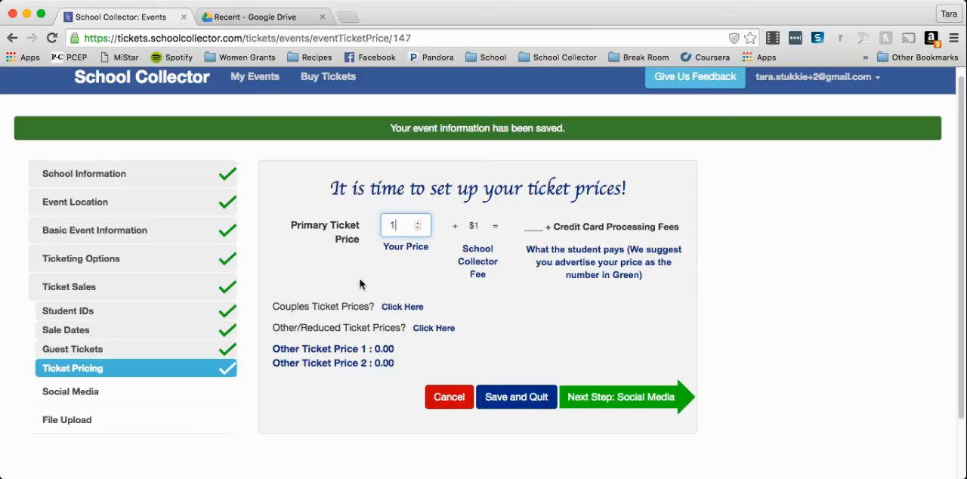
text(0)
click(409, 292)
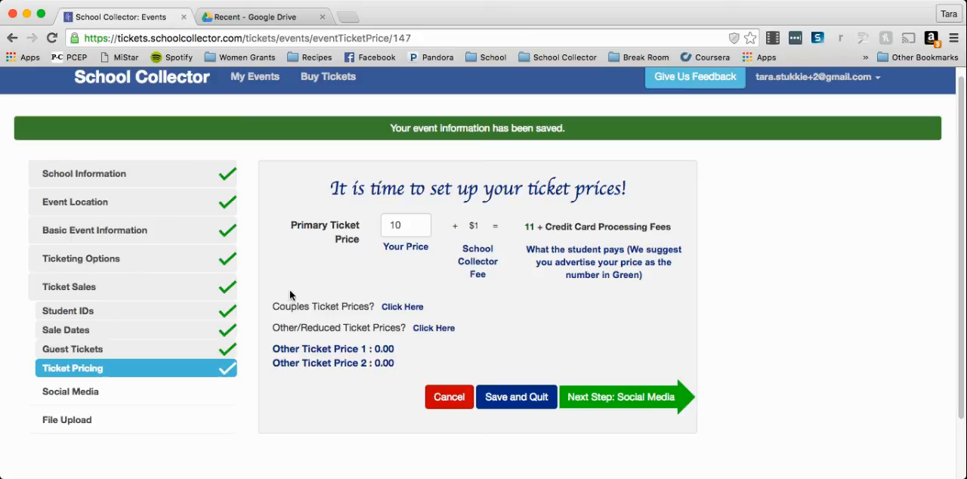
Set the couples ticket price to 18 and save it.
click(393, 308)
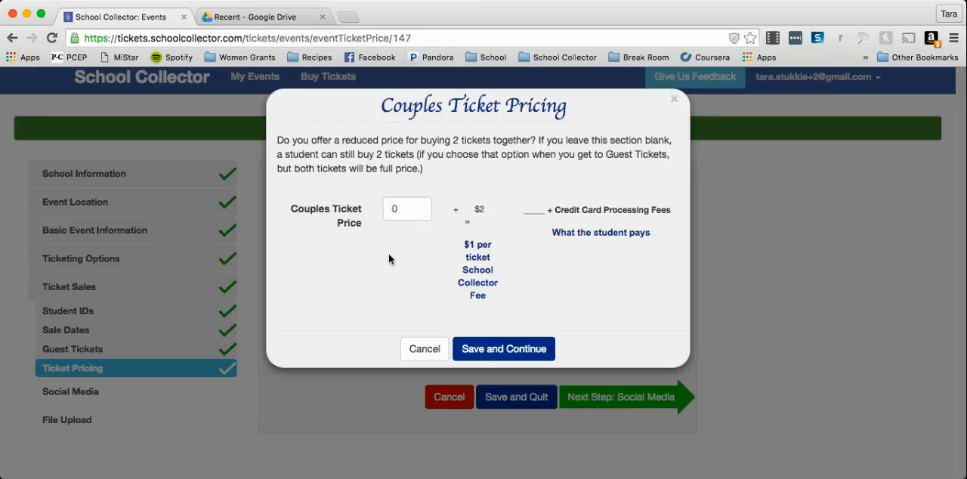
click(392, 210)
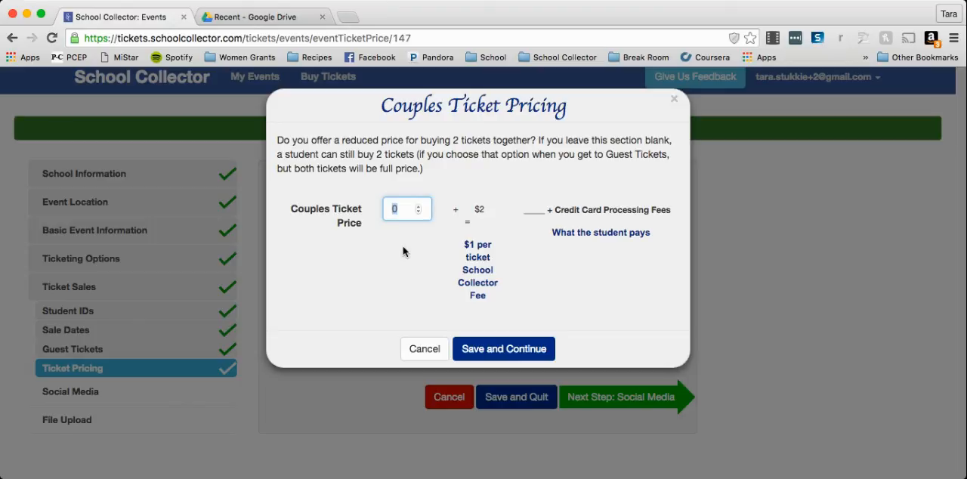
text(18)
click(408, 272)
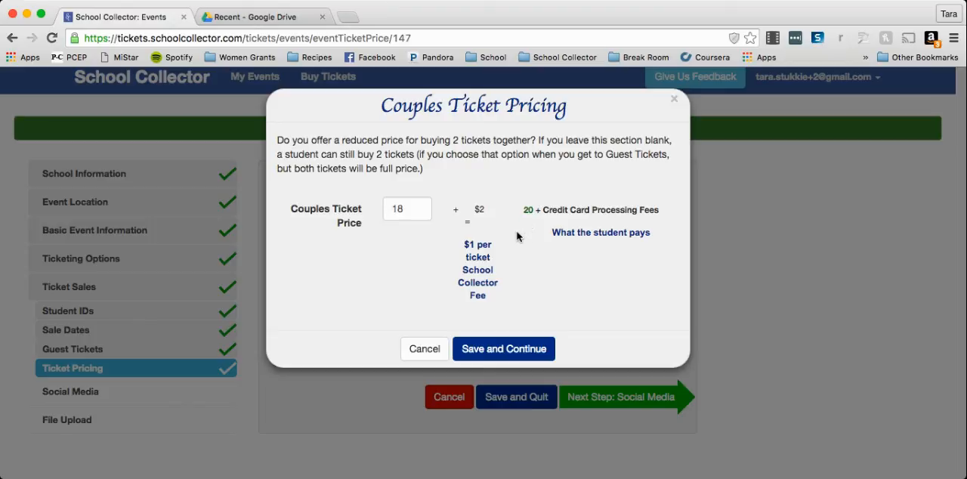
click(493, 349)
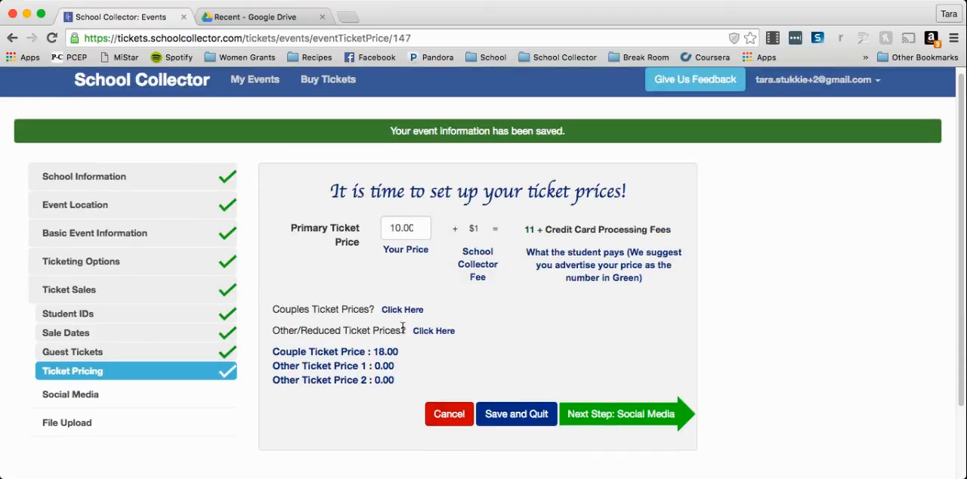
In the other/reduced ticket prices, make free tickets available and set Other Ticket Price 1 to 5.00.
click(432, 331)
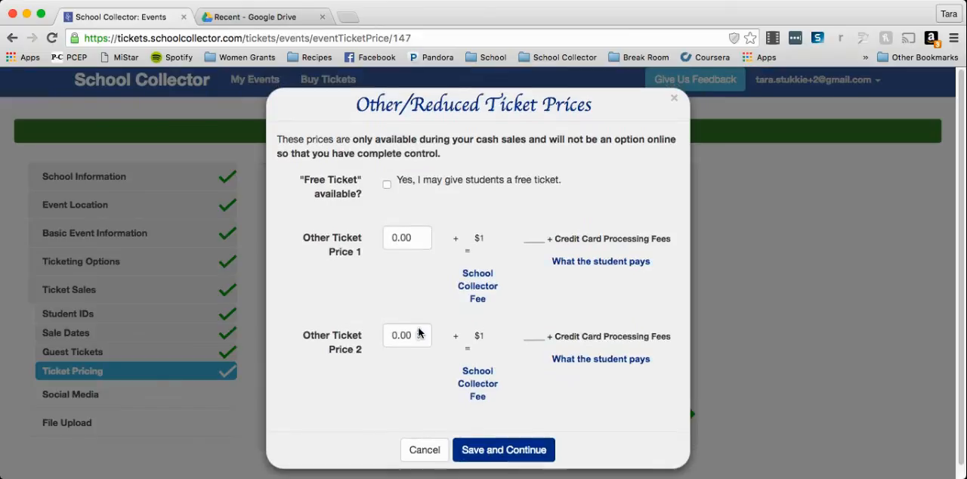
click(386, 185)
scroll(374, 193, down, 1)
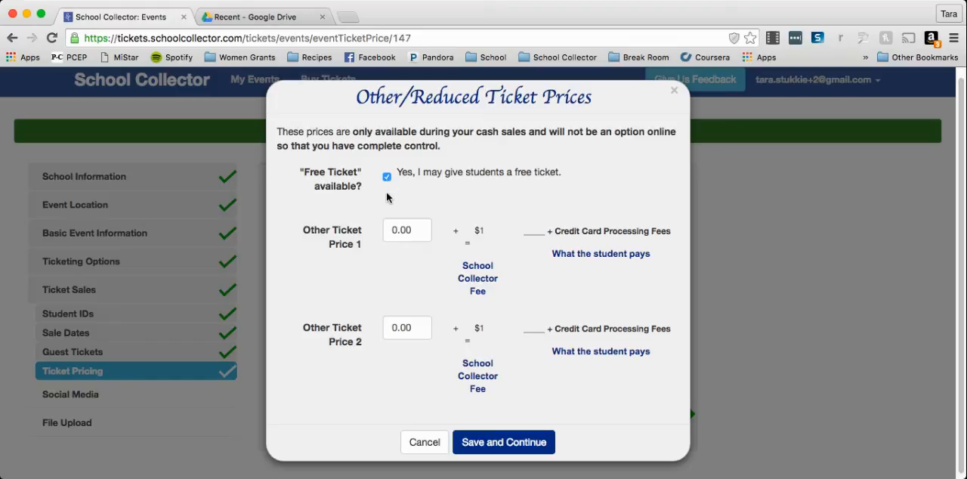
click(393, 231)
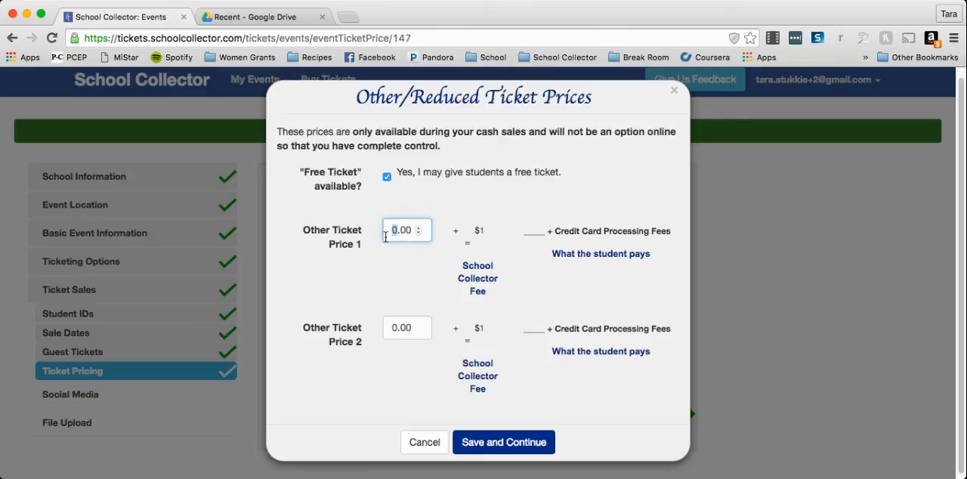
text(5)
click(384, 261)
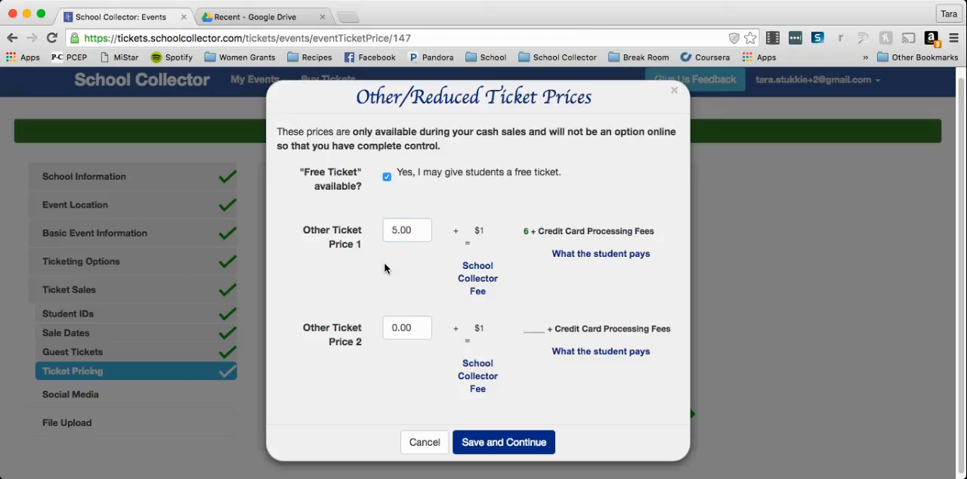
Set Other Ticket Price 2 to 1.00 and save the reduced ticket prices.
double_click(396, 327)
text(1)
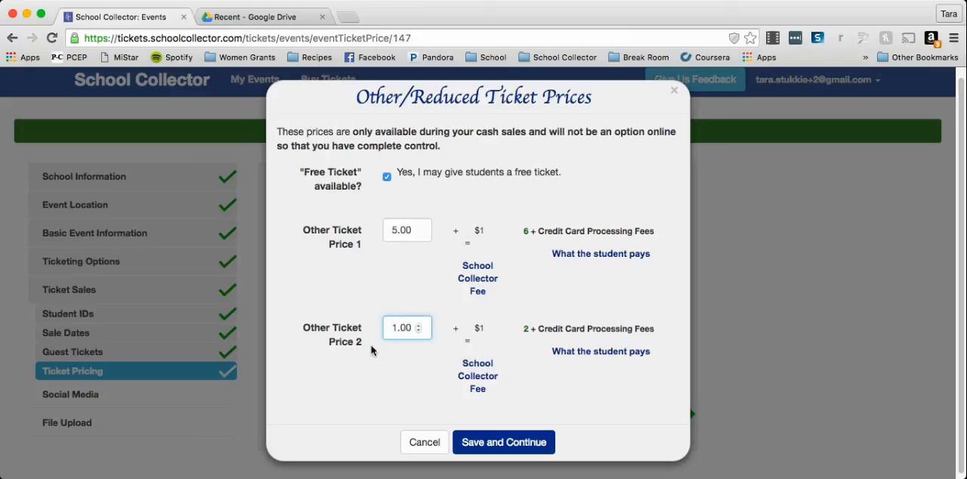
scroll(385, 378, down, 1)
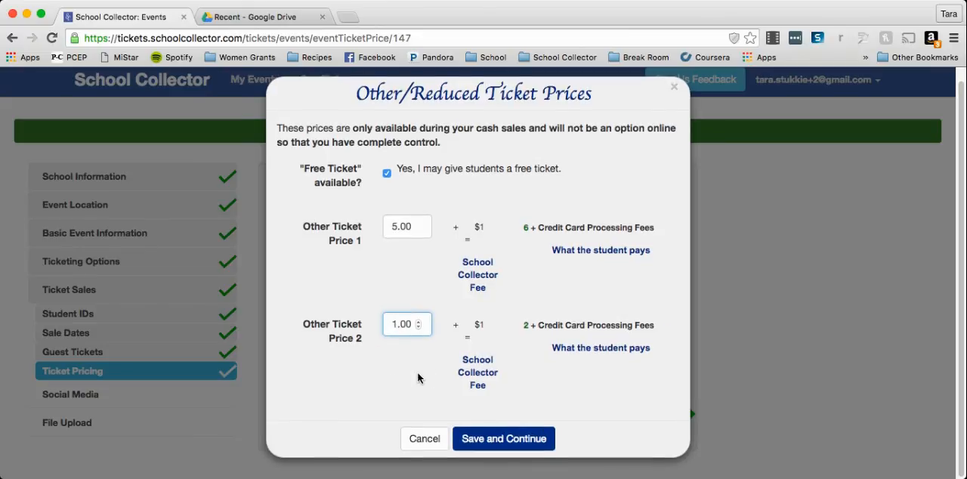
click(488, 438)
scroll(429, 371, down, 2)
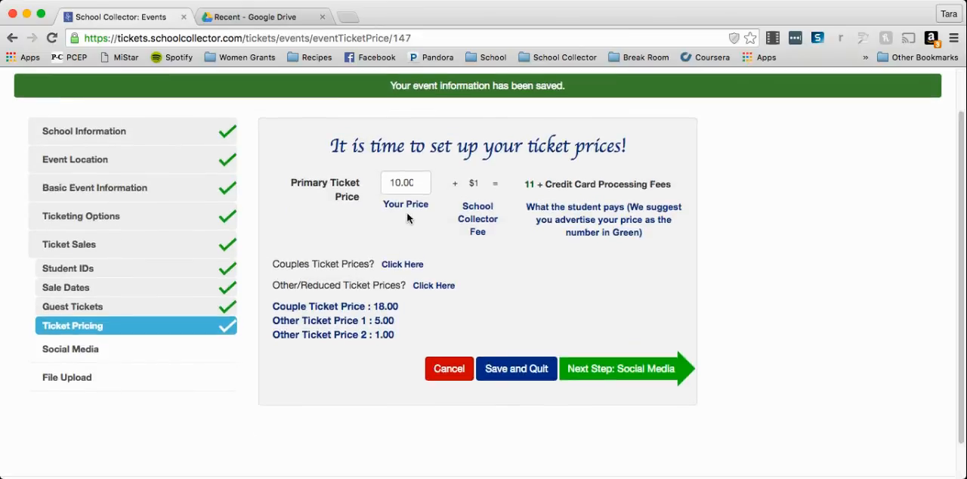